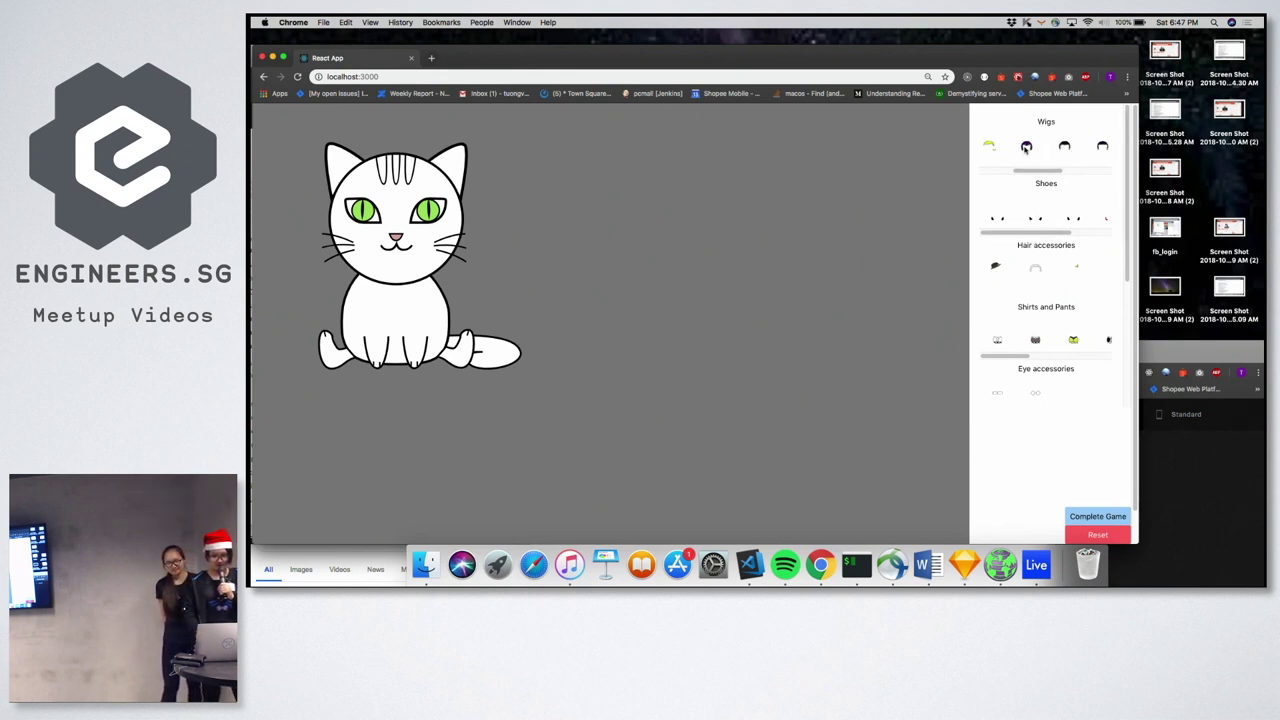
Try a purple wig, add the white hood, then switch to the blonde wig
left_click(1024, 149)
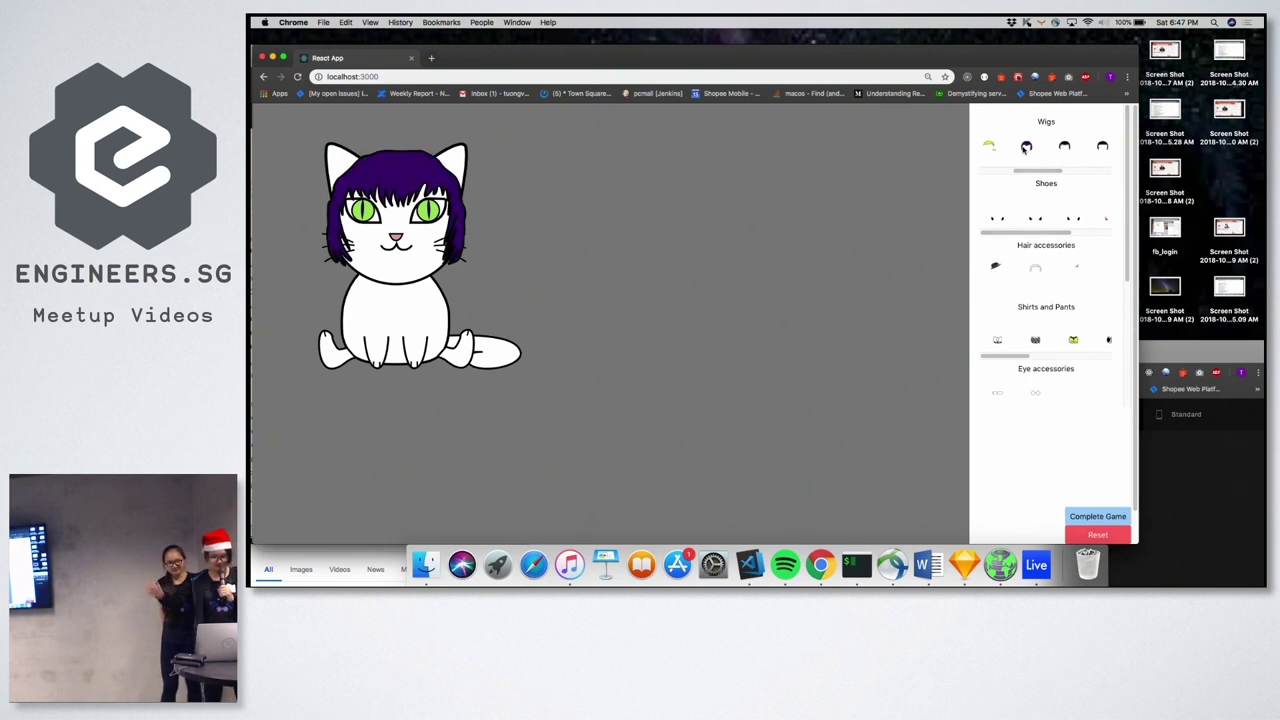
left_click(1037, 268)
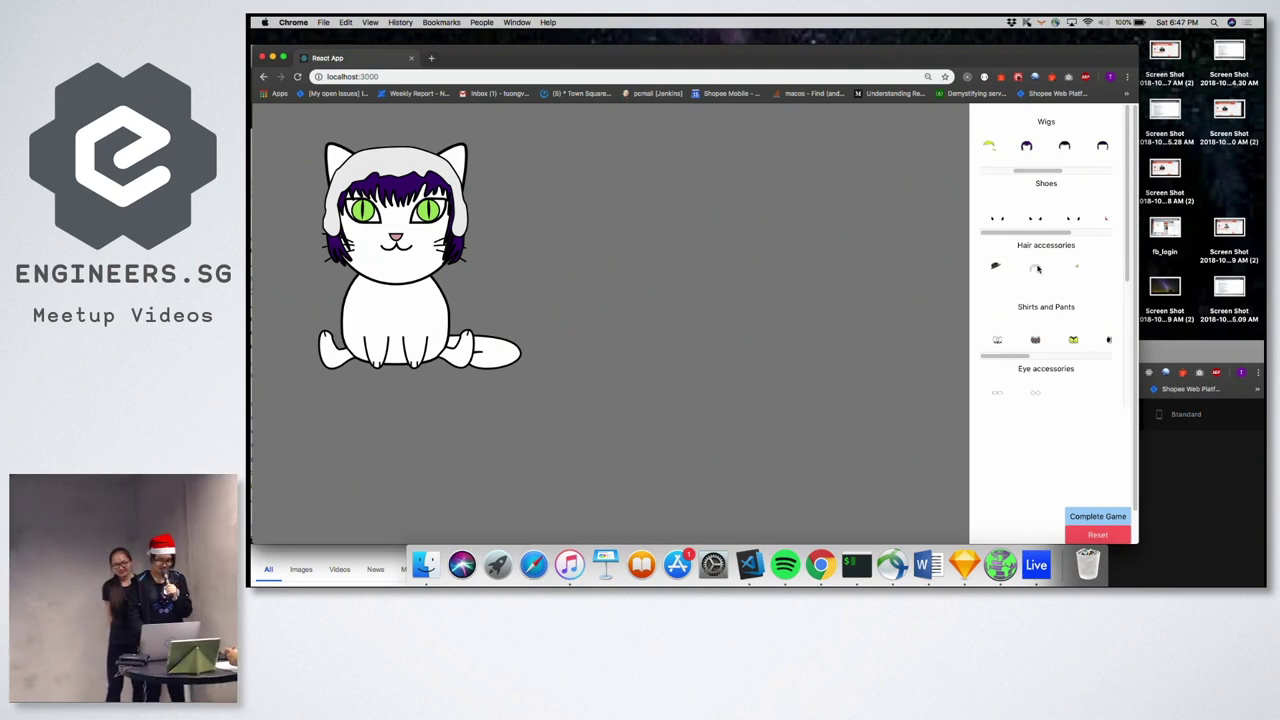
scroll(1050, 275, "down", 2)
scroll(1065, 282, "up", 2)
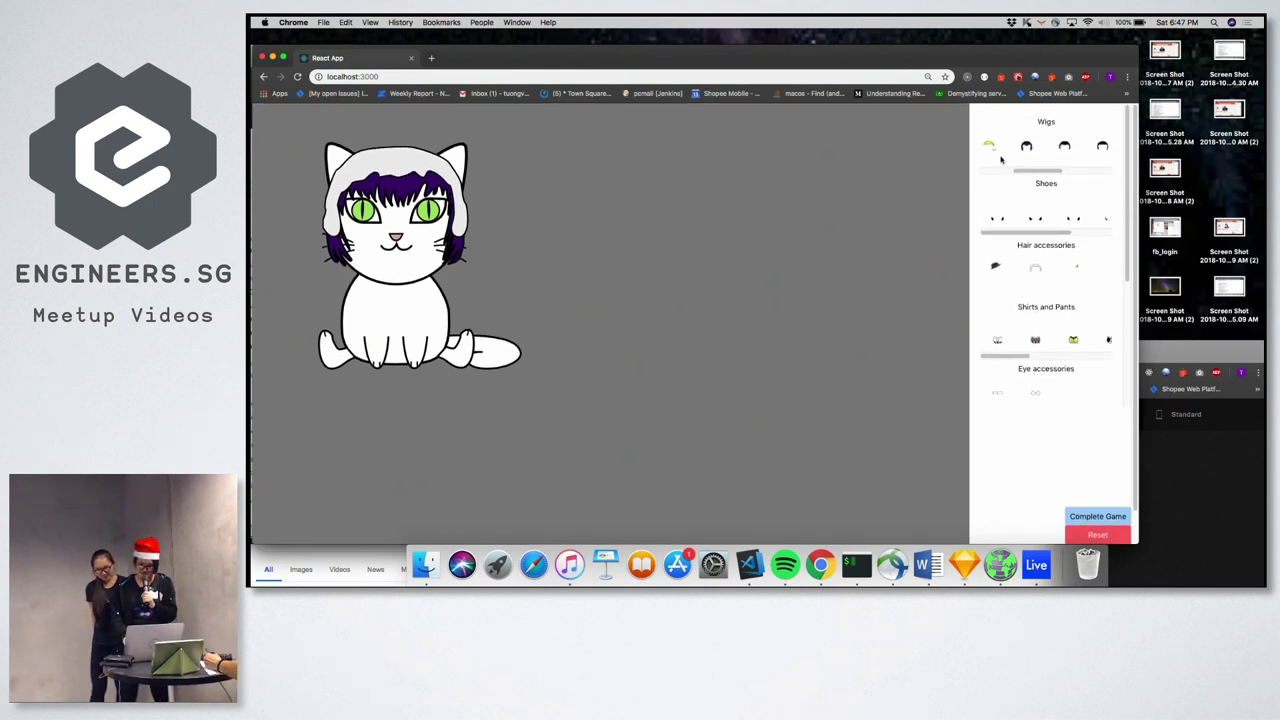
left_click(987, 147)
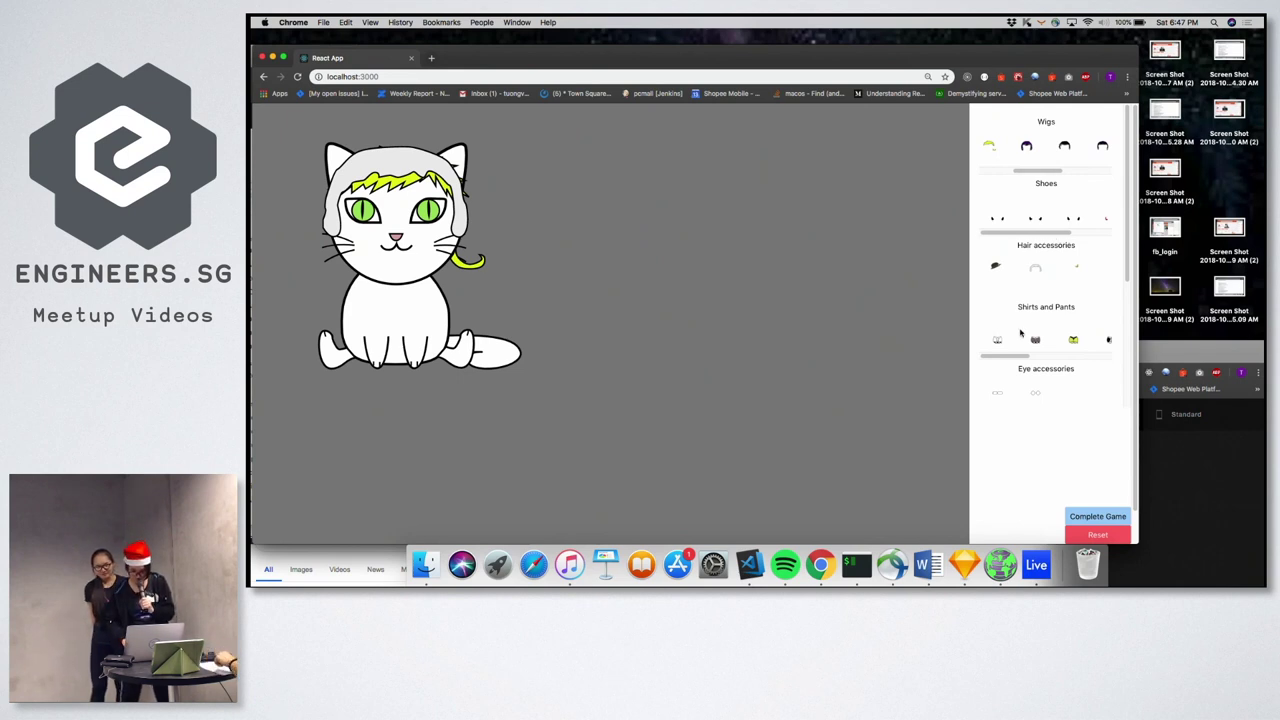
scroll(1026, 334, "down", 2)
scroll(1030, 310, "down", 3)
scroll(1030, 290, "down", 1)
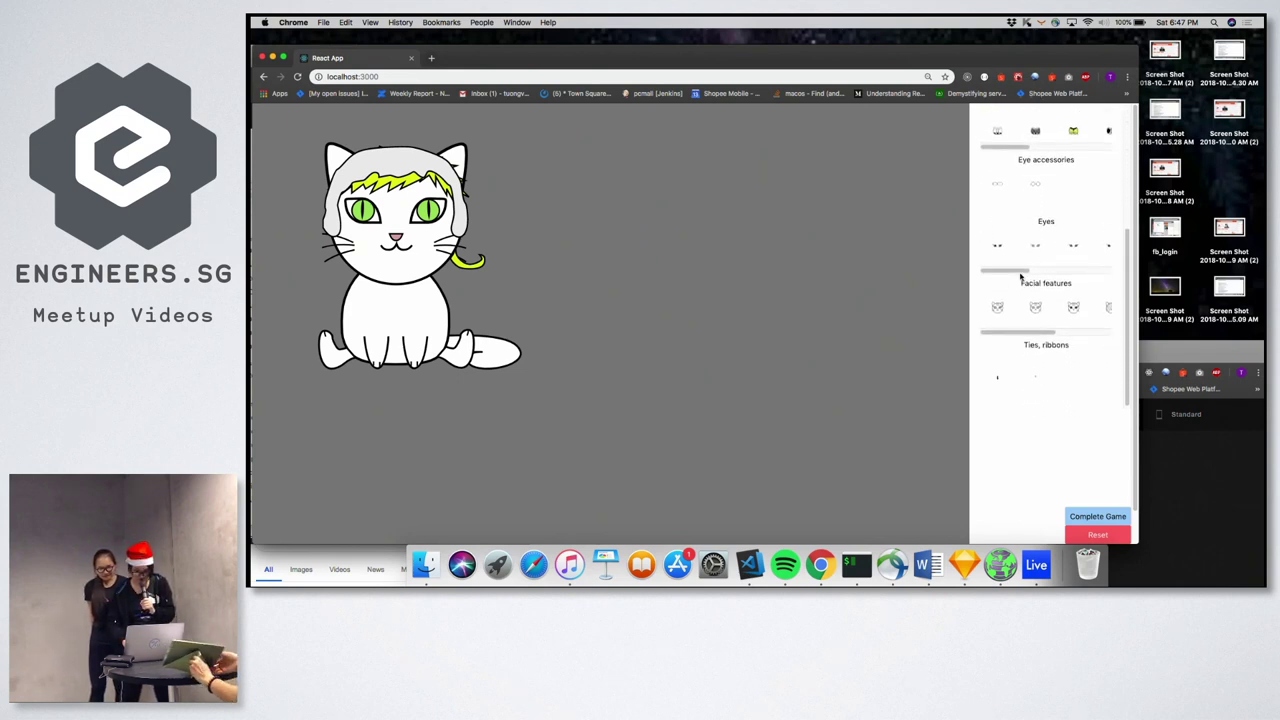
Try several facial features, settling on brown eyes with a grey patch over one eye
left_click(1034, 310)
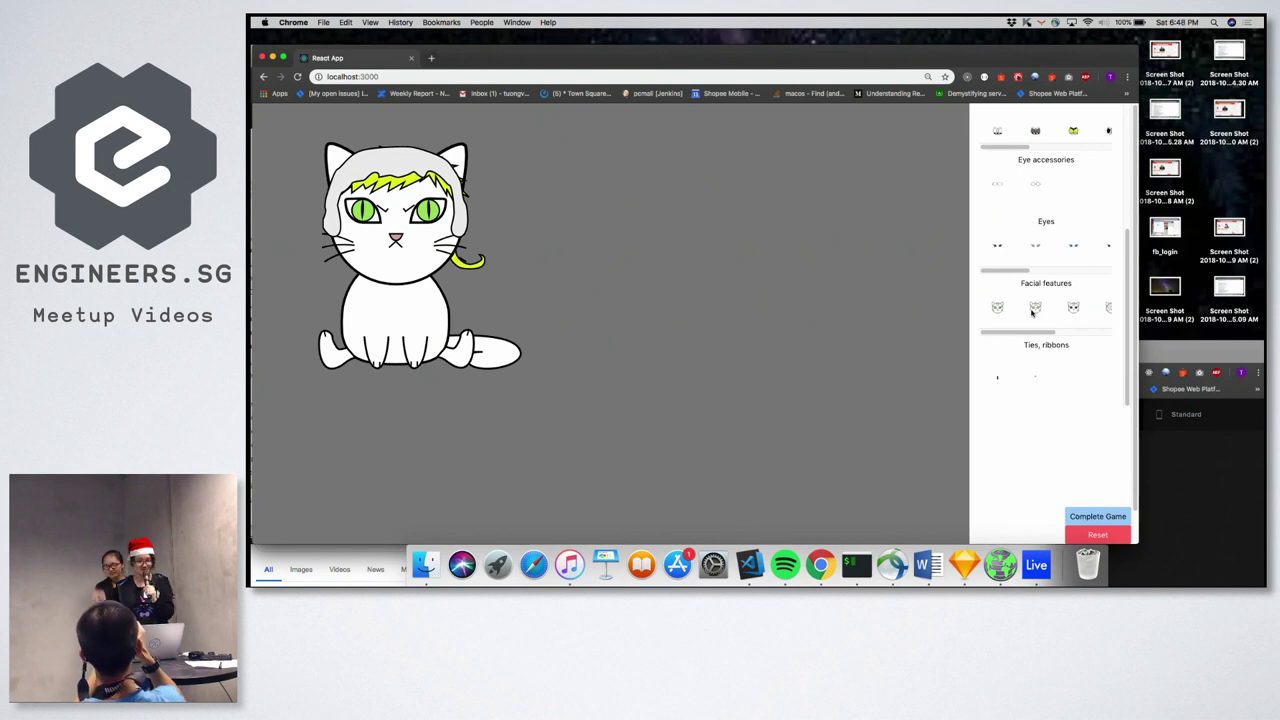
left_click(1073, 308)
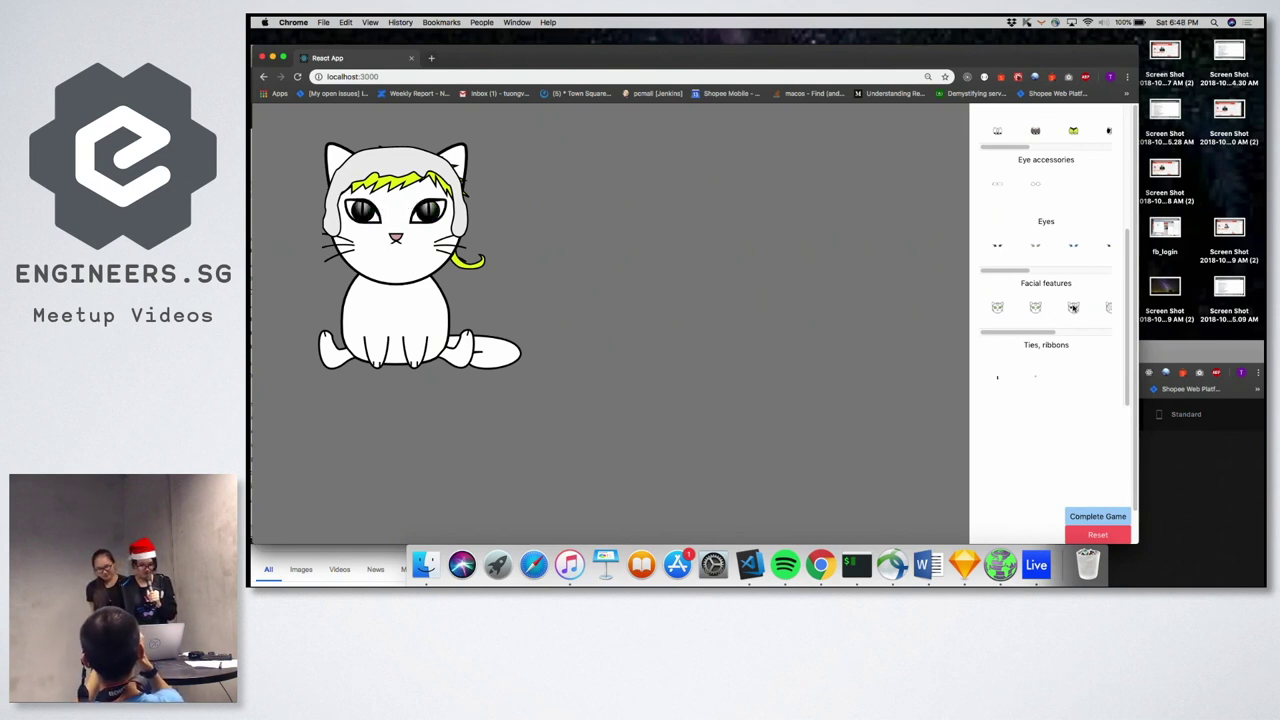
scroll(1065, 310, "right", 3)
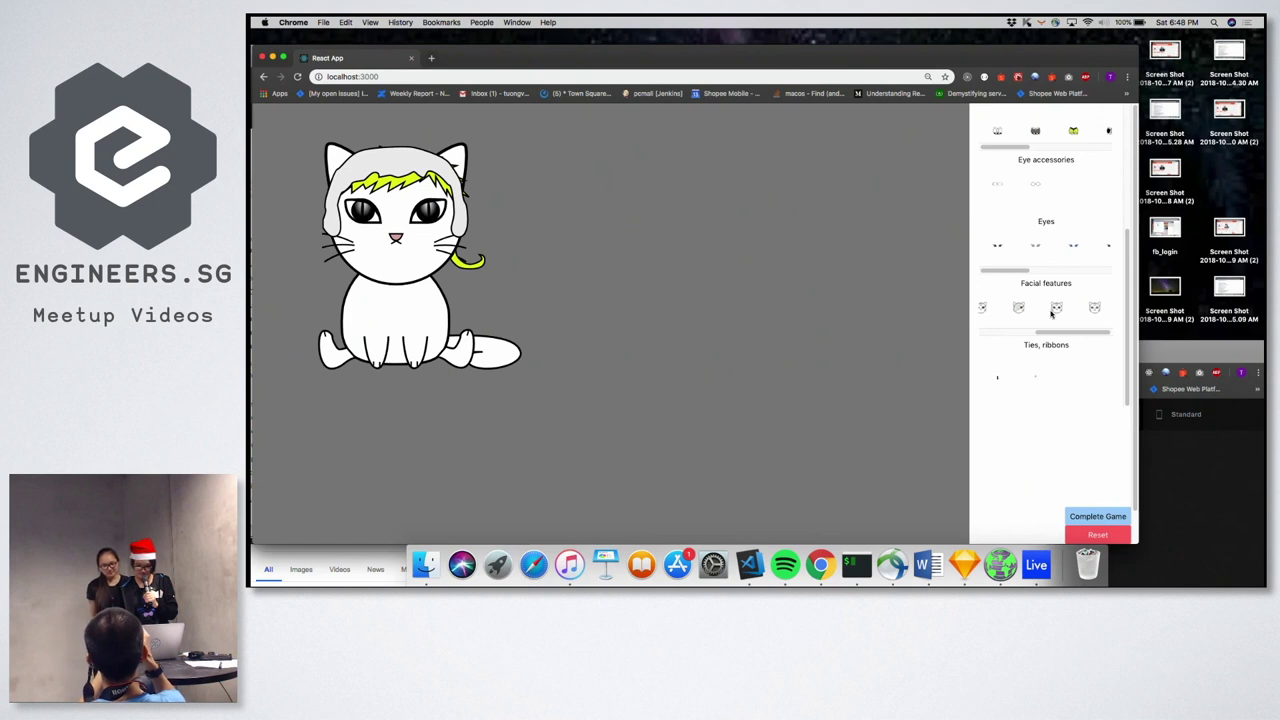
left_click(1051, 313)
left_click(1088, 312)
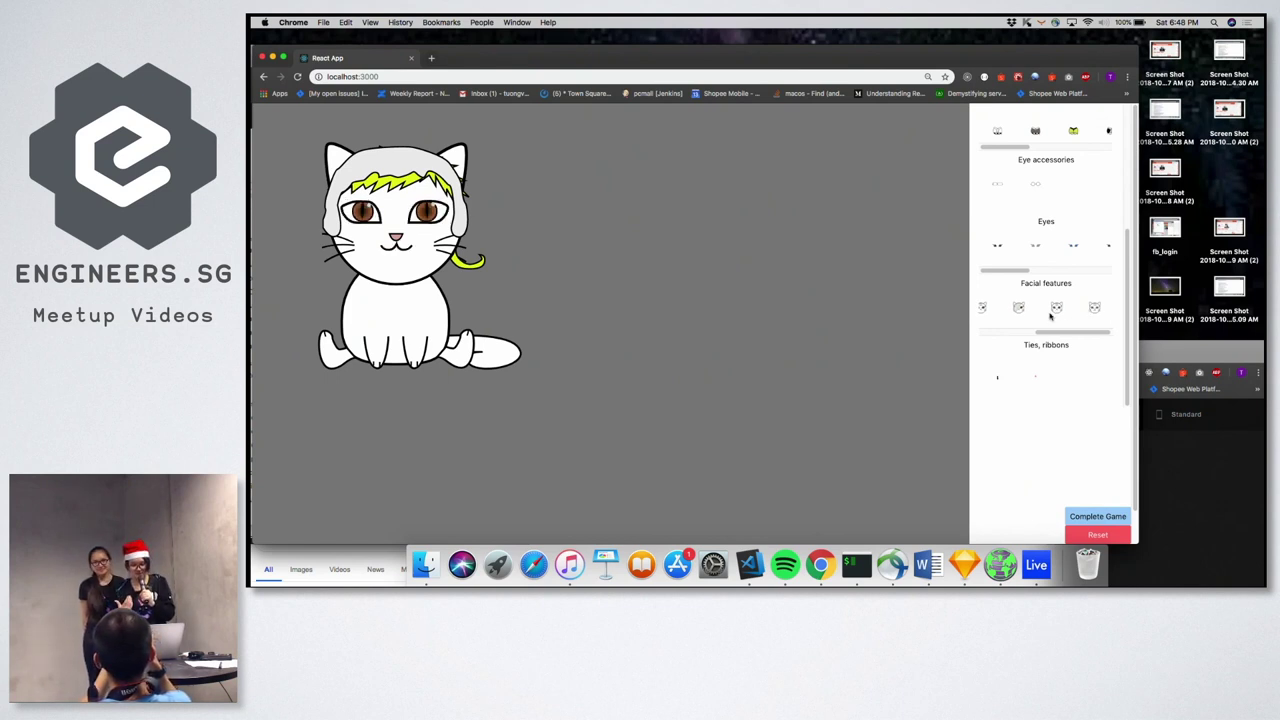
left_click(1017, 311)
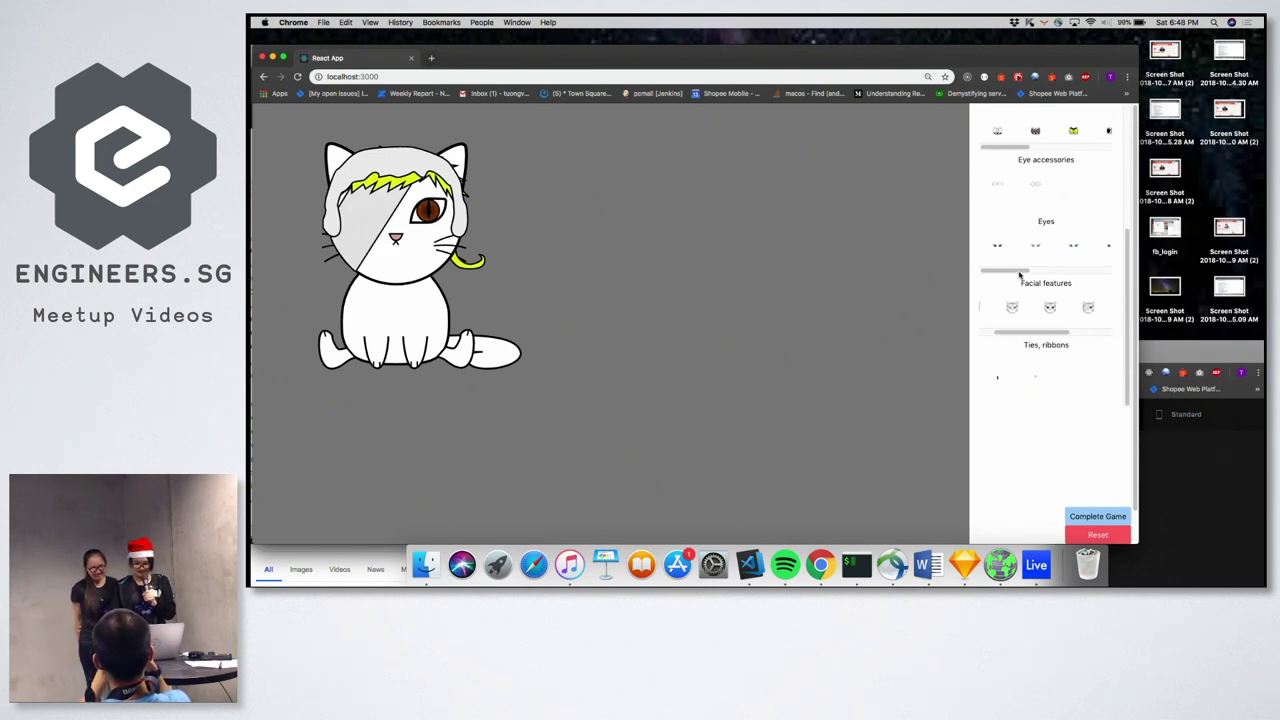
scroll(1023, 280, "up", 2)
scroll(1023, 267, "up", 2)
scroll(1040, 270, "up", 2)
scroll(1062, 276, "up", 2)
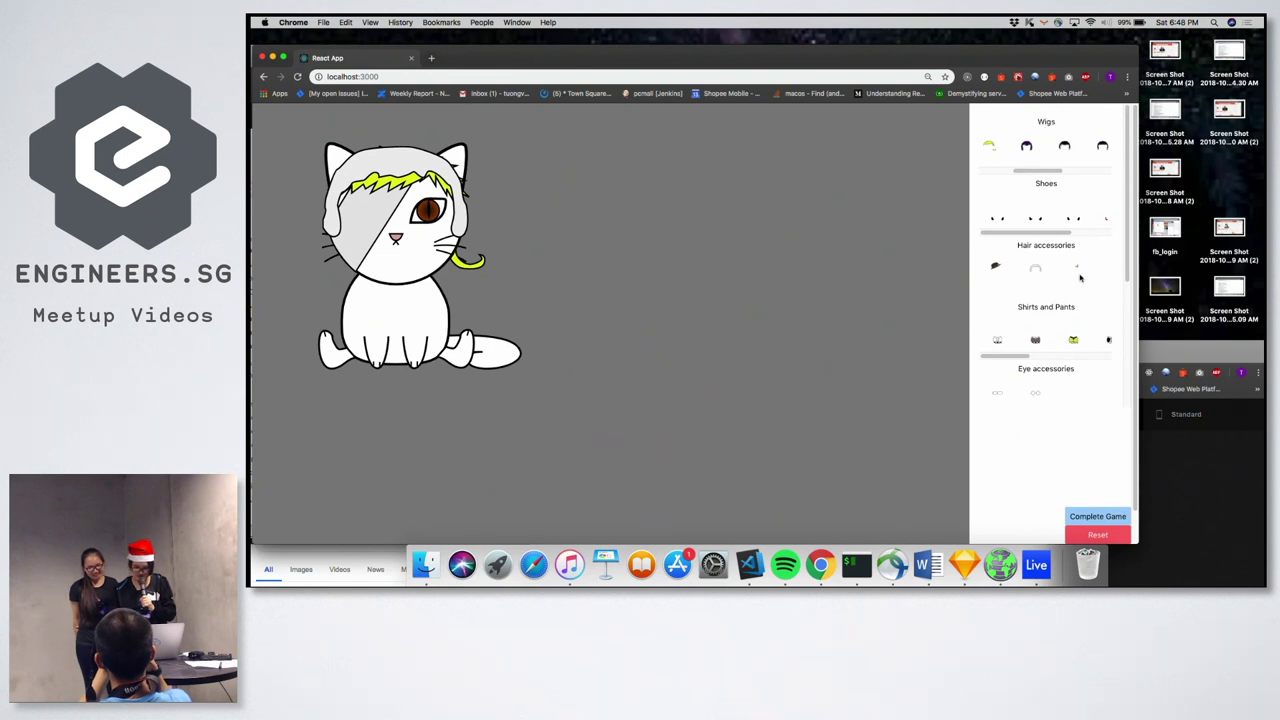
Add spiky blonde hair with a star and dress the cat in the brown buttoned suit
left_click(1077, 269)
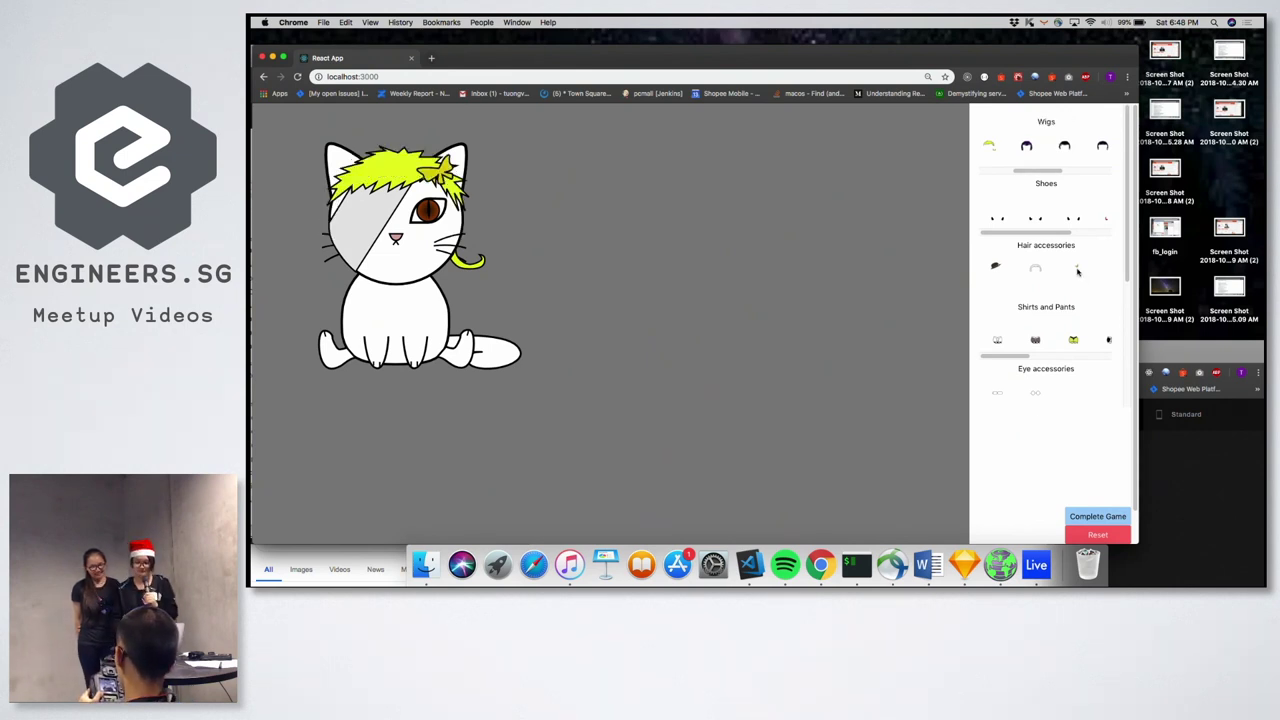
scroll(1052, 286, "down", 3)
scroll(1052, 286, "down", 2)
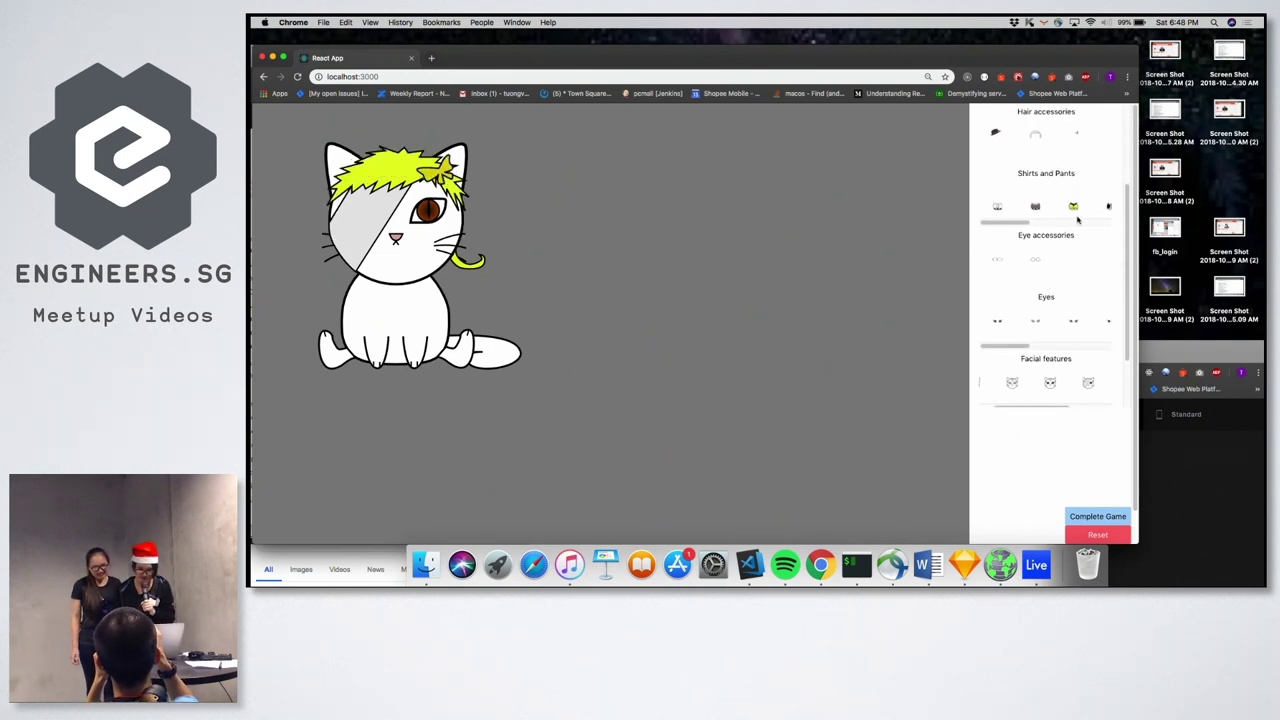
scroll(1060, 208, "right", 2)
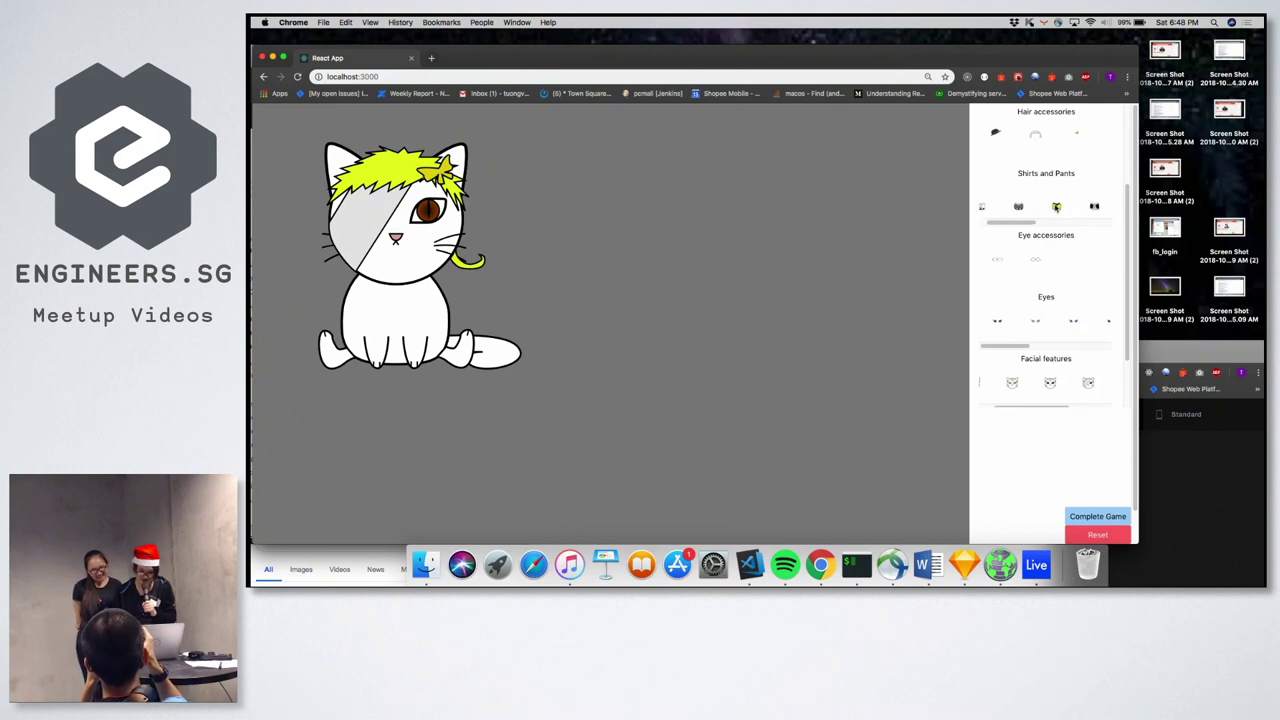
left_click(1056, 206)
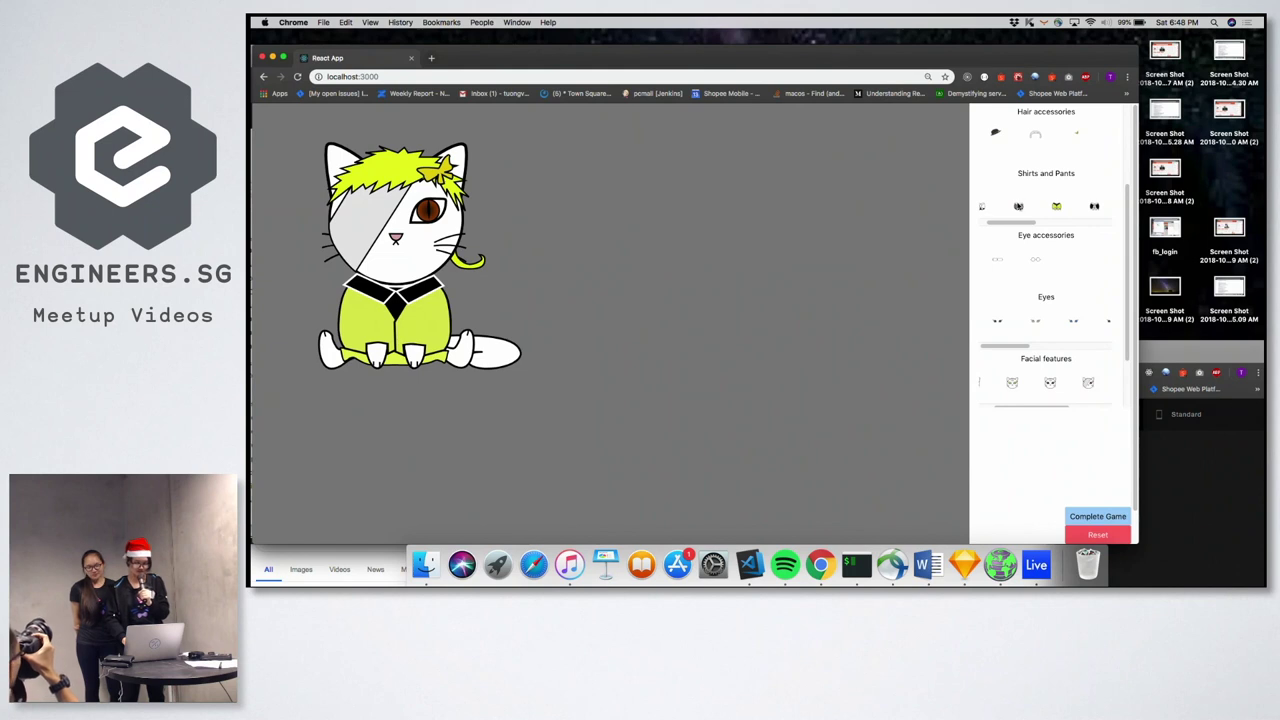
left_click(1018, 206)
scroll(1050, 207, "left", 1)
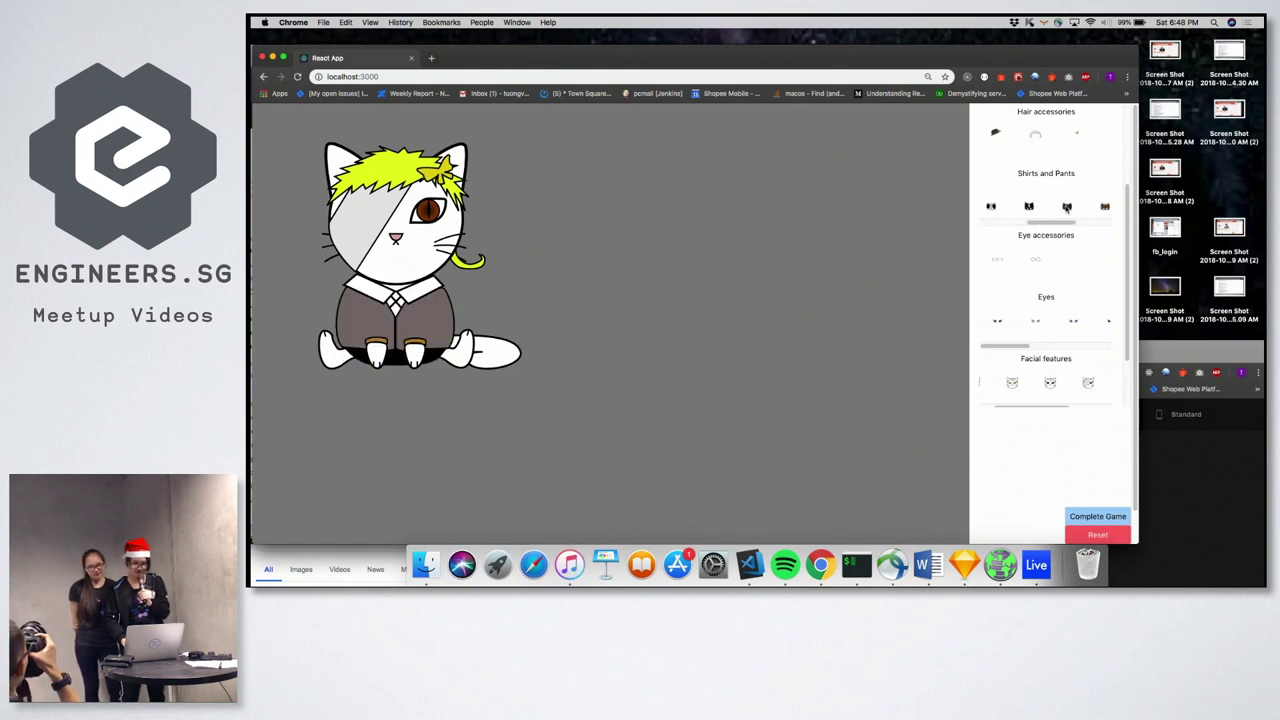
left_click(1067, 206)
left_click(1104, 207)
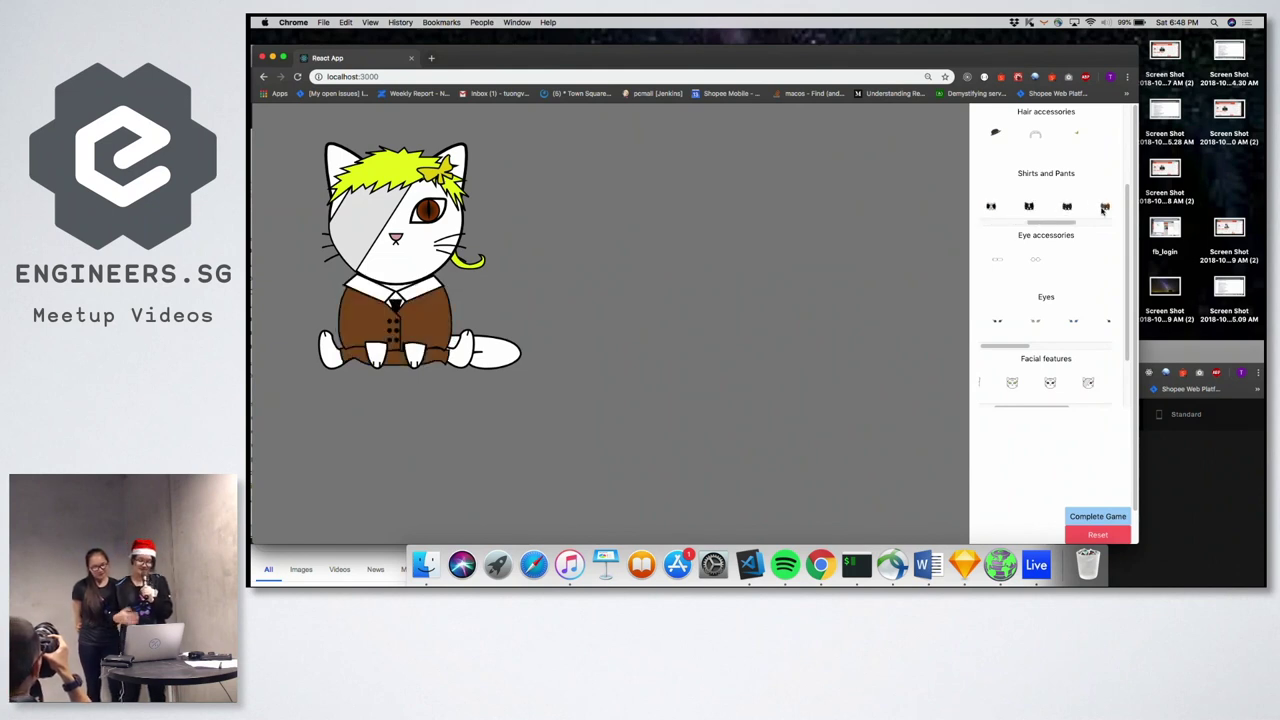
scroll(1014, 212, "left", 2)
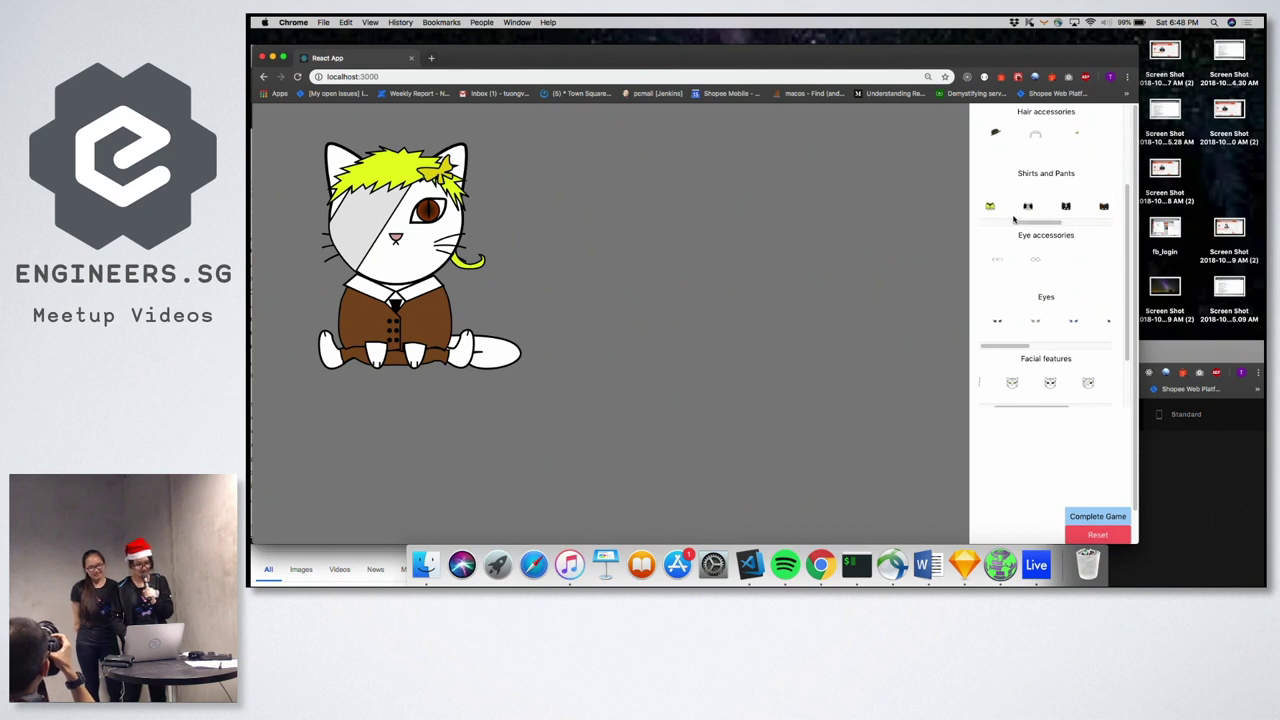
Give the cat a monocle instead of rectangular glasses, plus a black tie
left_click(997, 260)
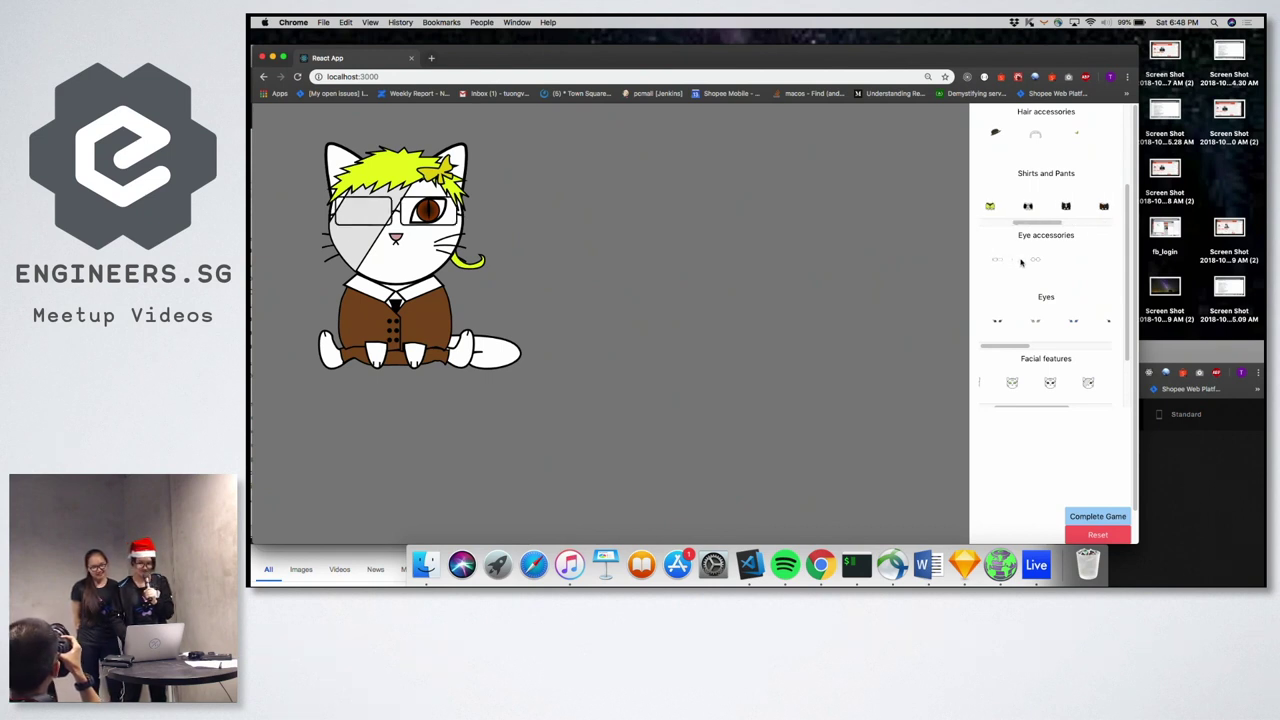
left_click(1036, 262)
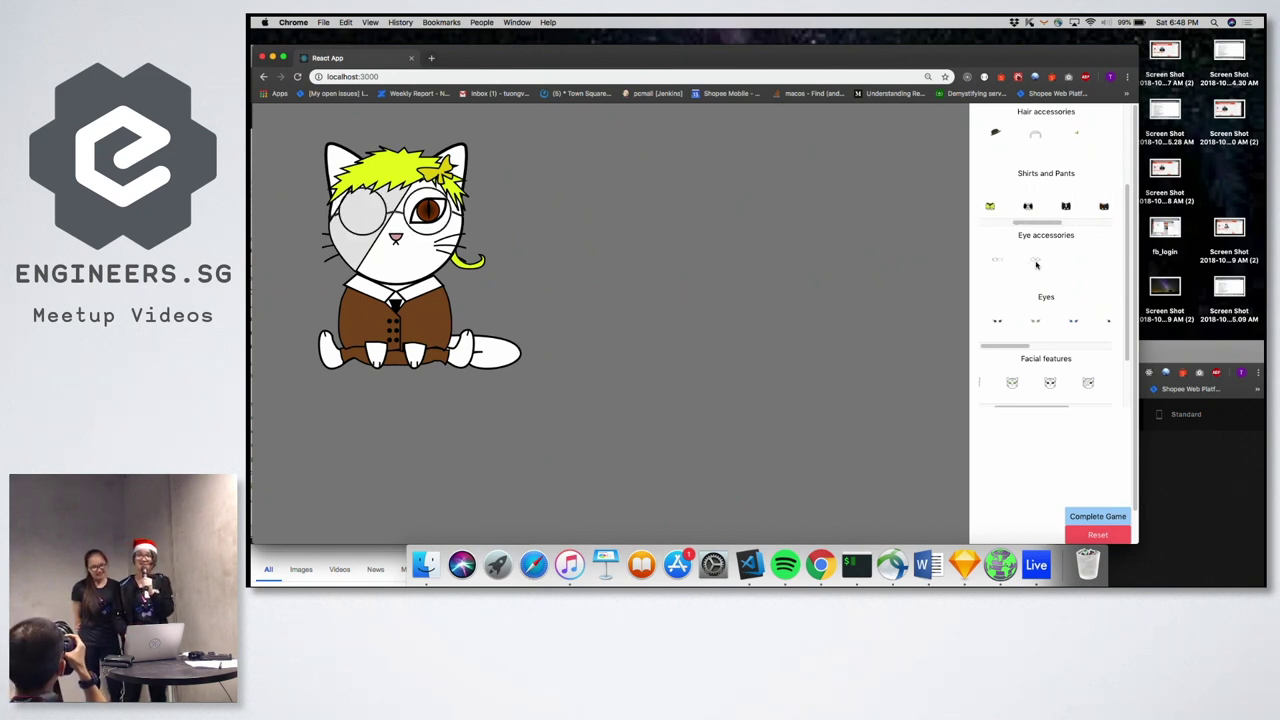
scroll(1036, 262, "down", 2)
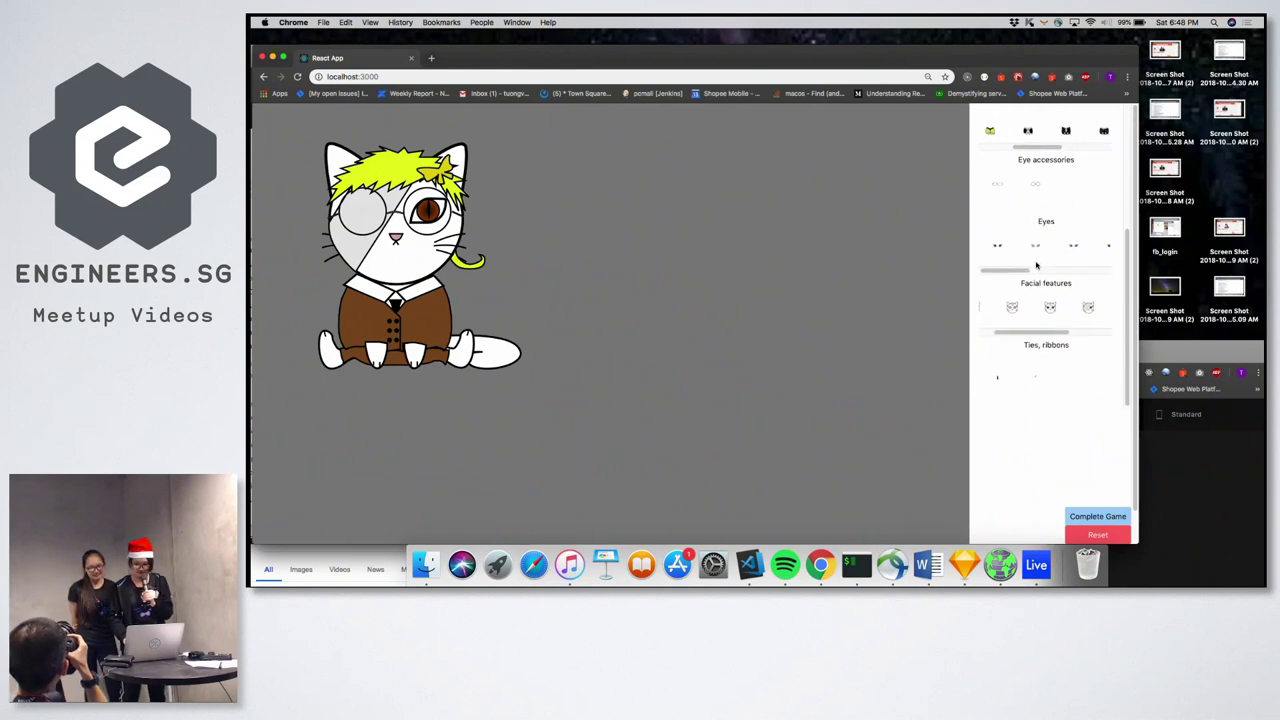
scroll(1037, 241, "down", 1)
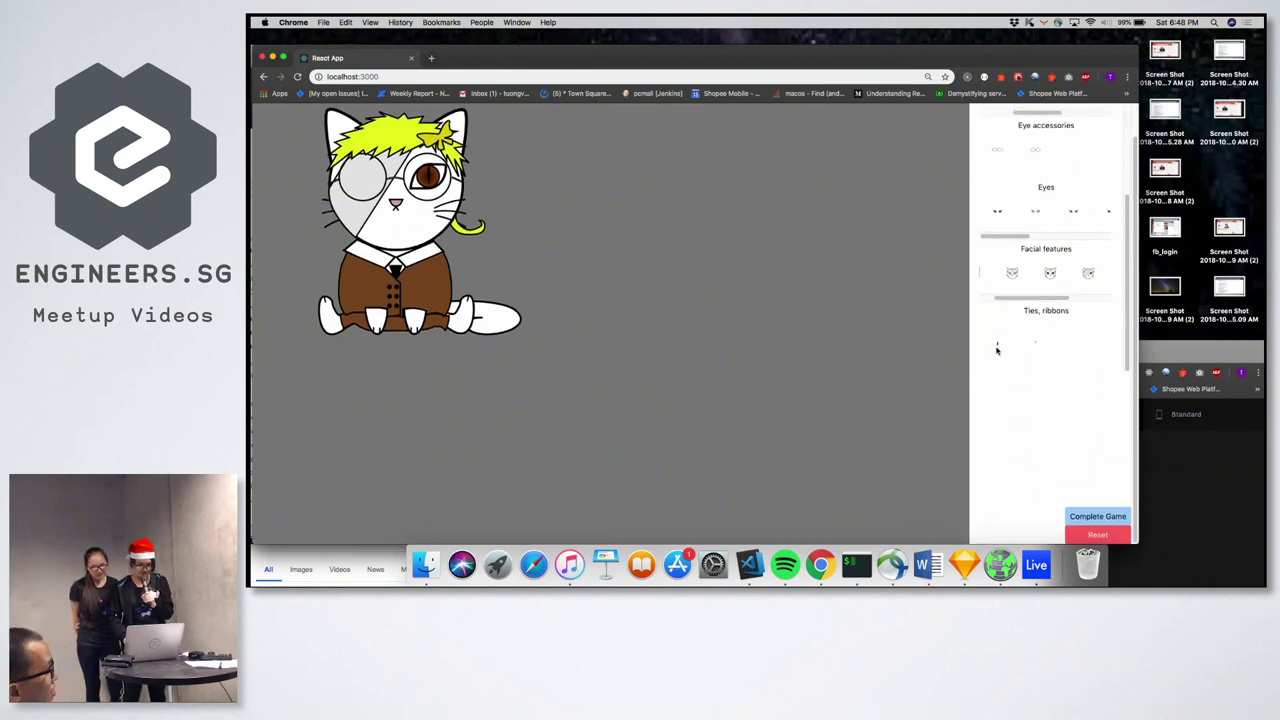
left_click(996, 349)
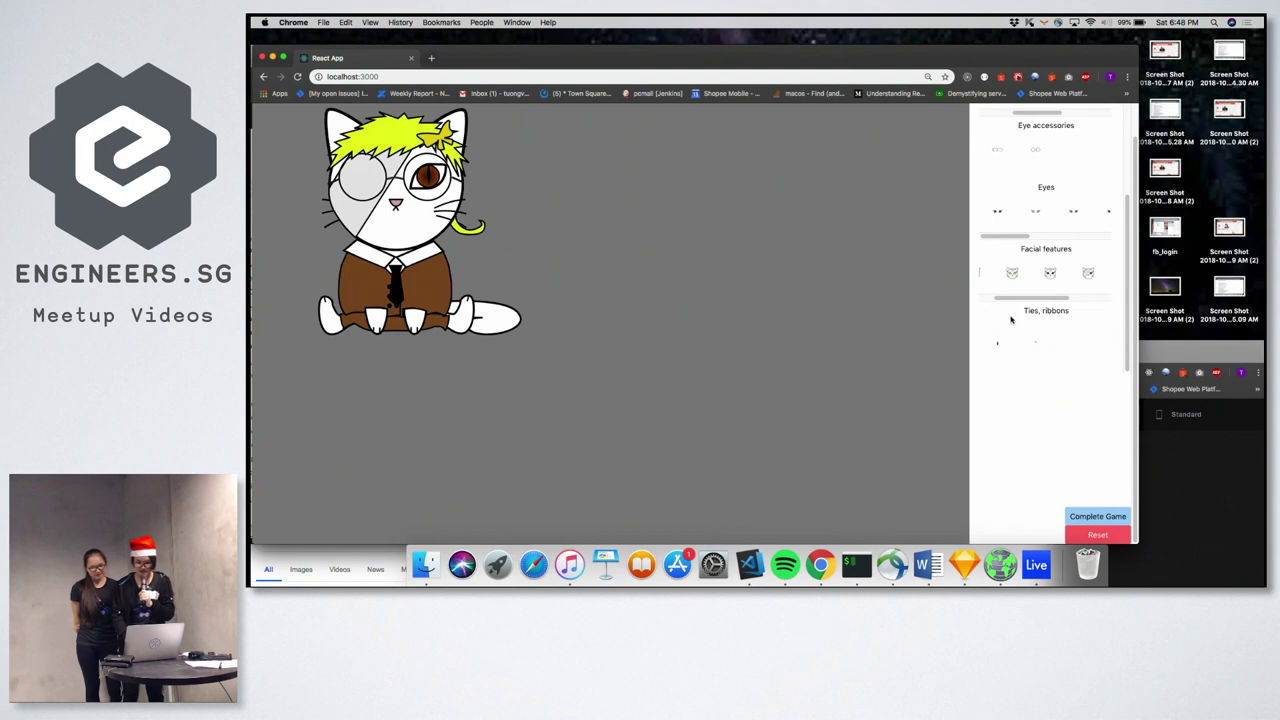
scroll(1022, 306, "up", 2)
scroll(1022, 306, "up", 3)
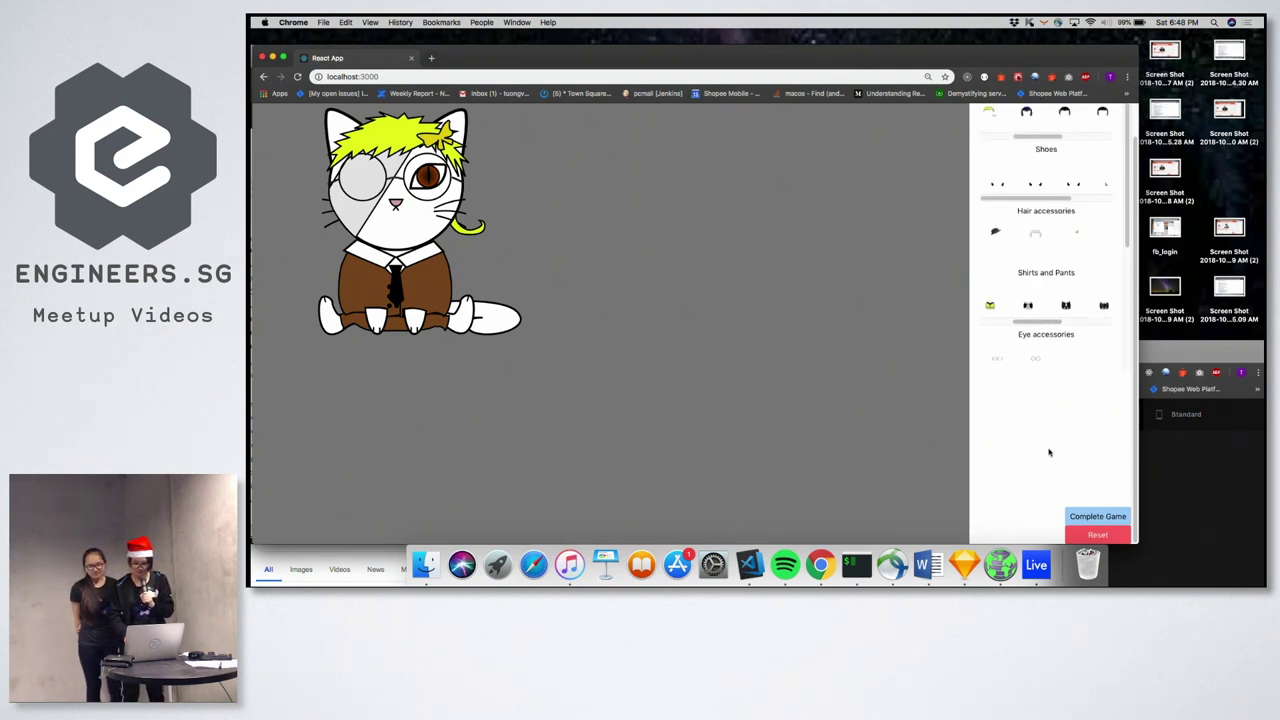
Show the moon end scene and reset to the plain cat, three times over
left_click(1088, 518)
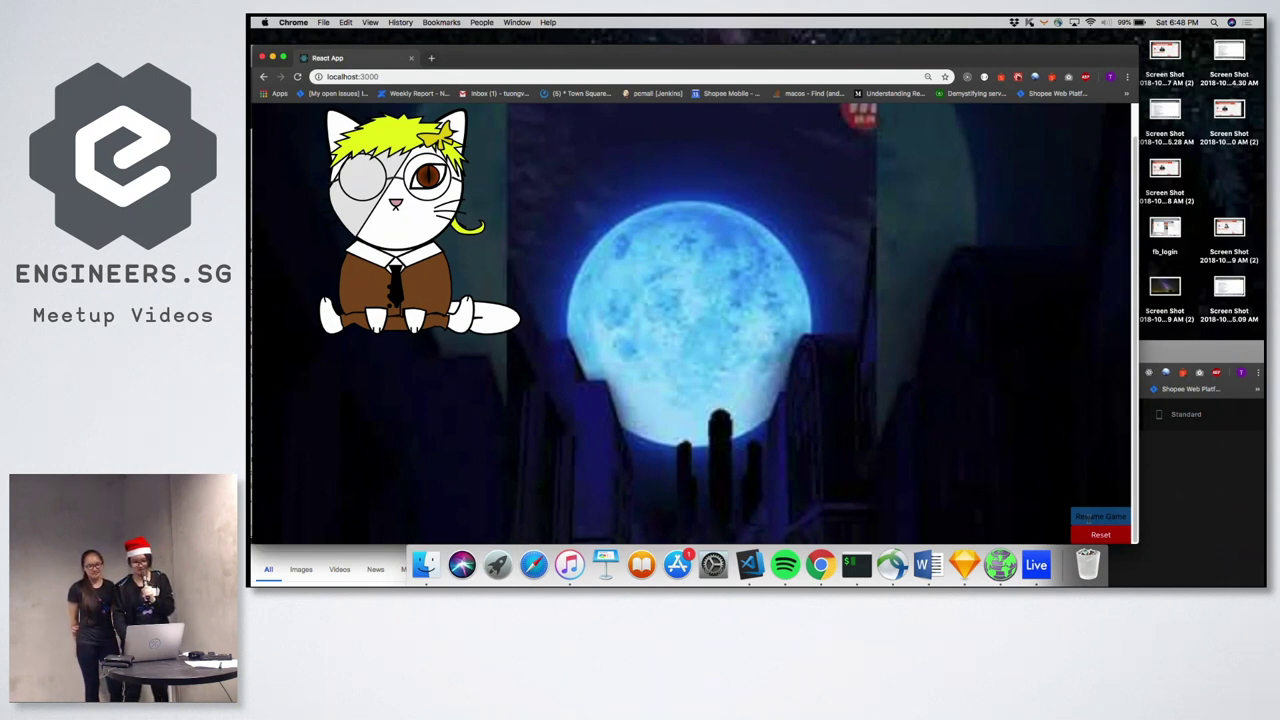
left_click(1098, 534)
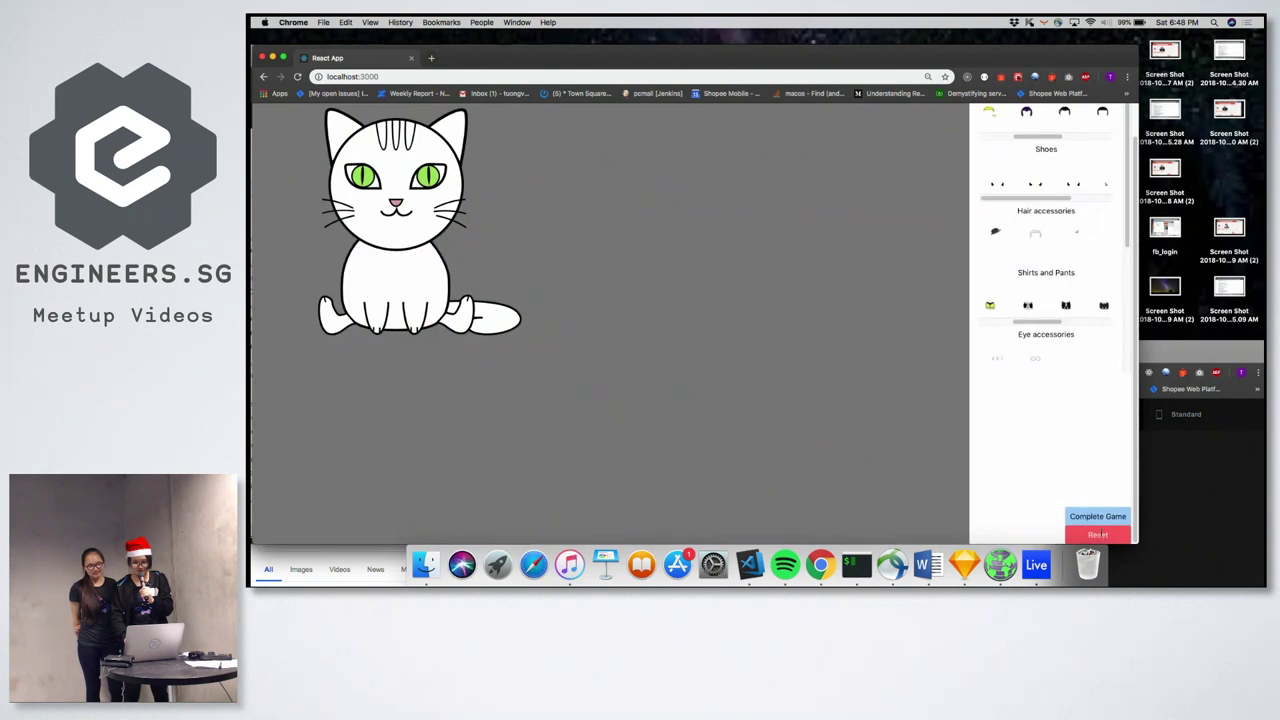
left_click(1095, 515)
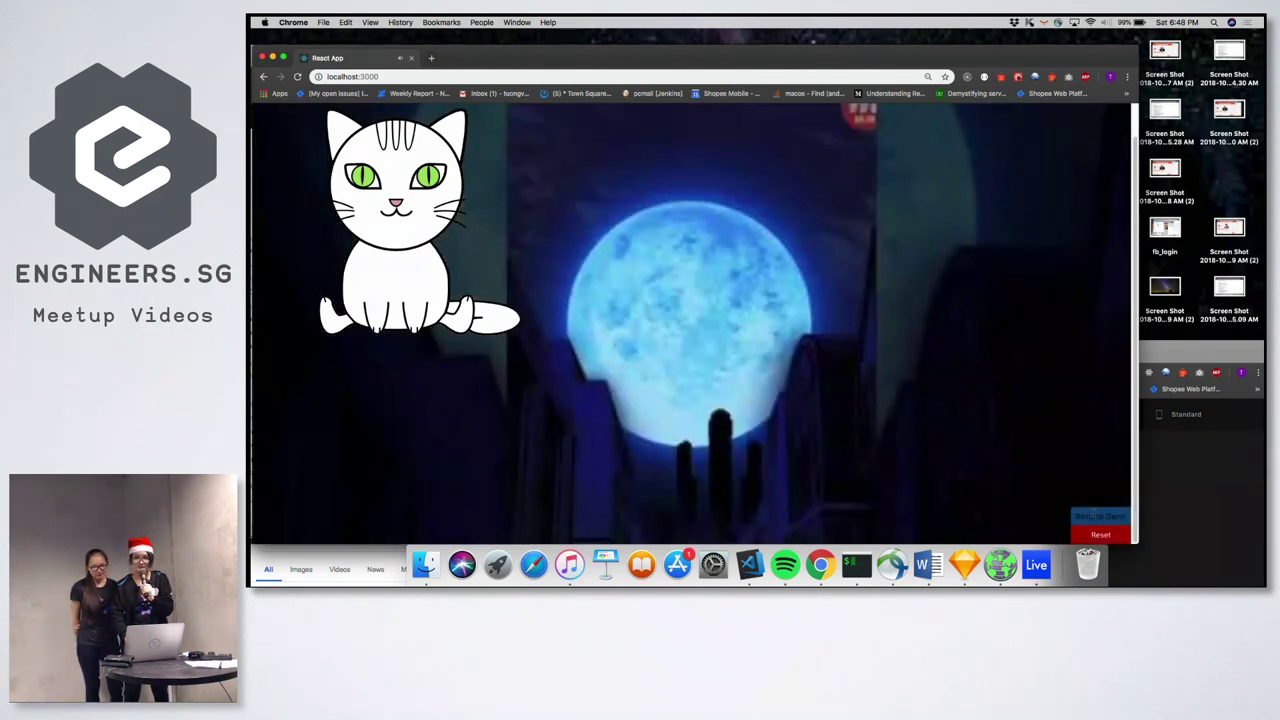
left_click(1100, 535)
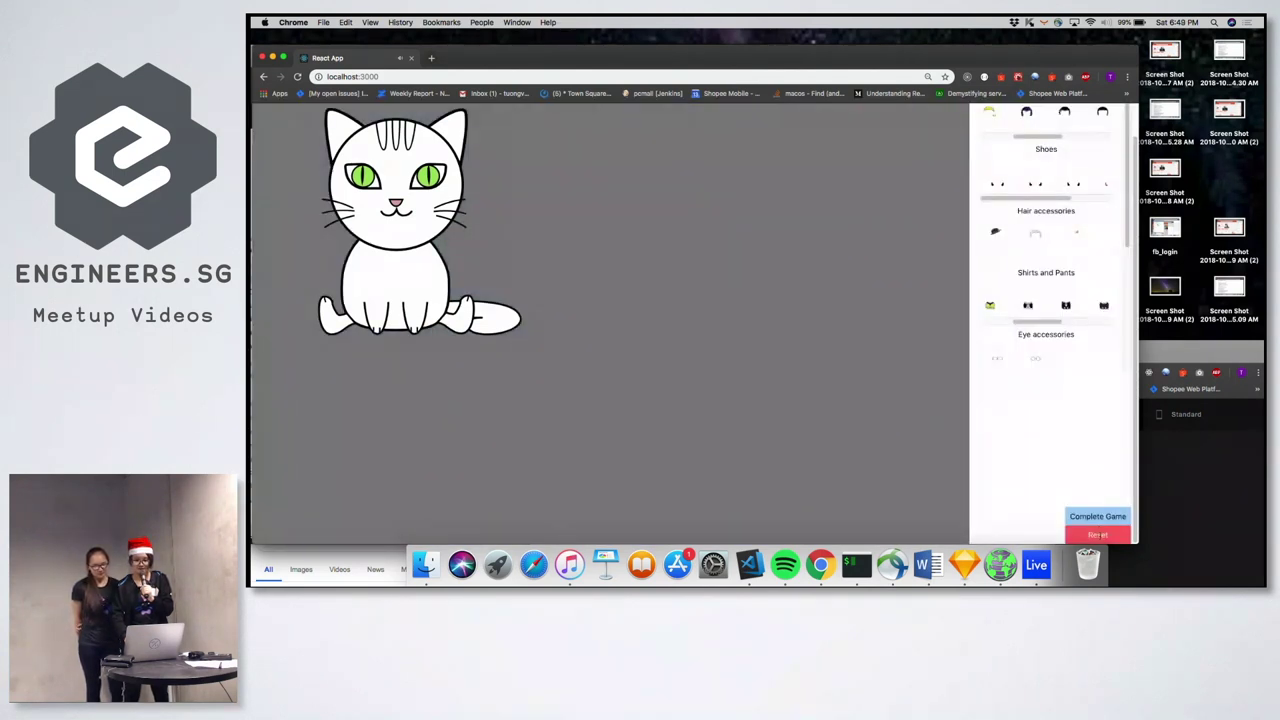
left_click(1098, 517)
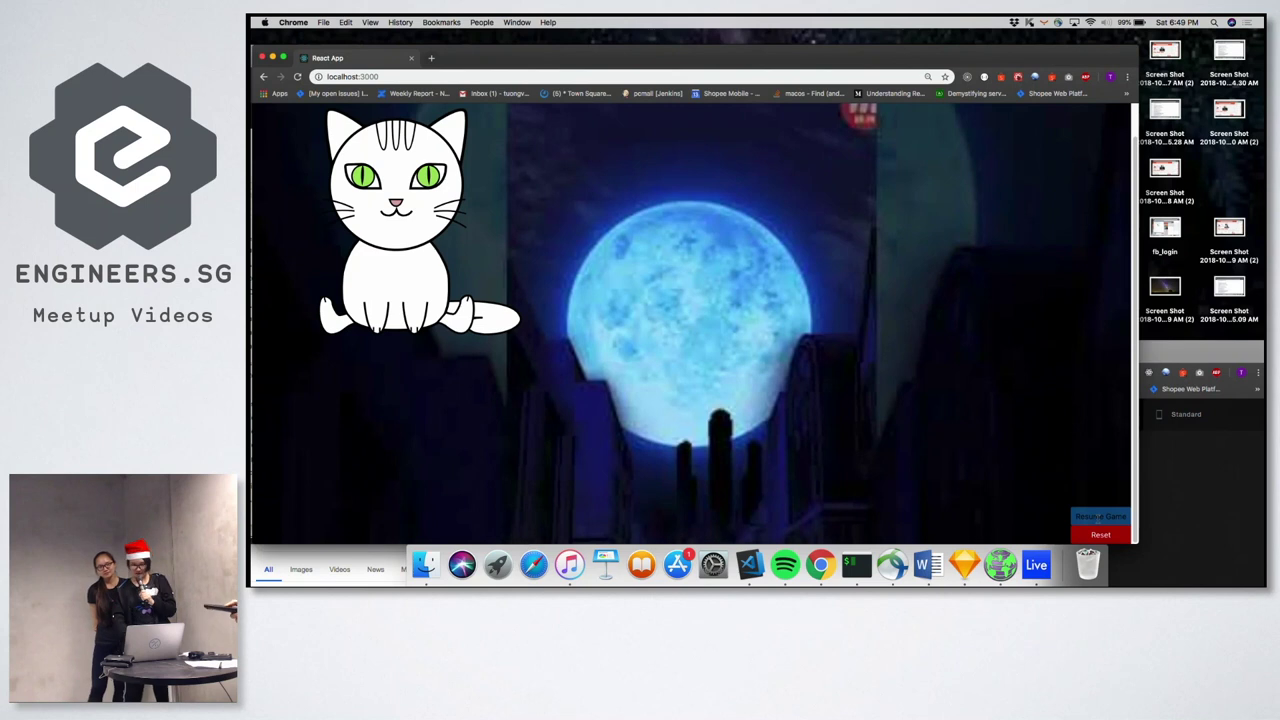
left_click(1098, 533)
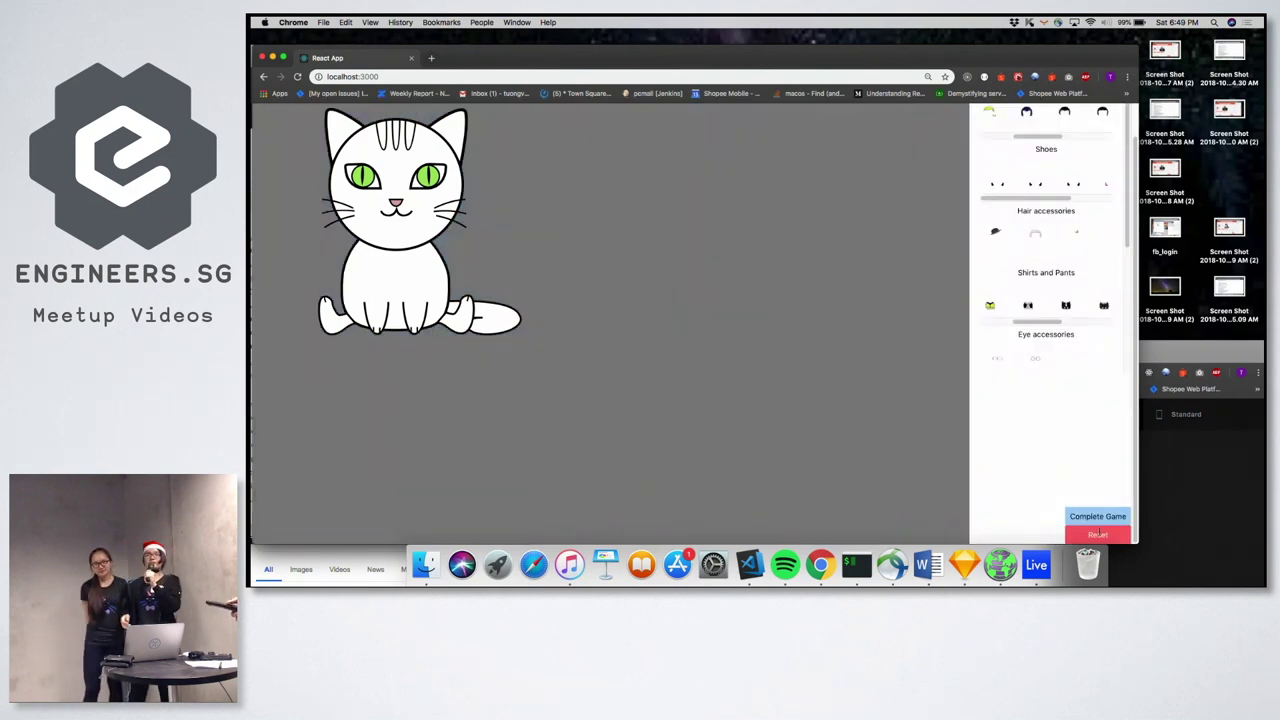